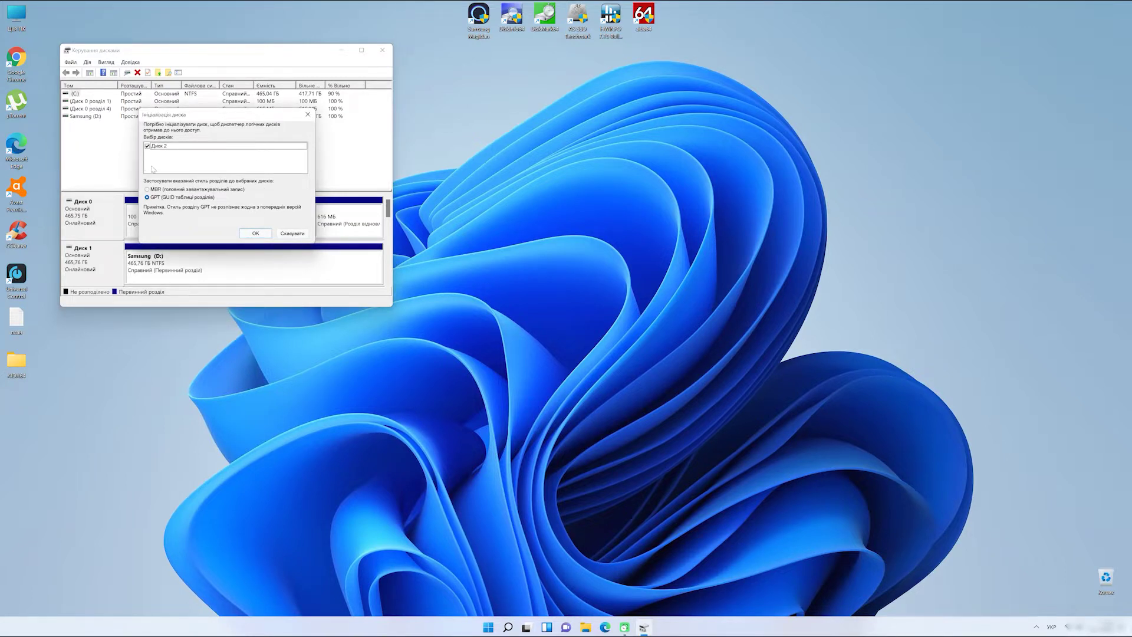
Initialize Disk 2 with the GPT partition style and maximize the Disk Management window
left_click(255, 233)
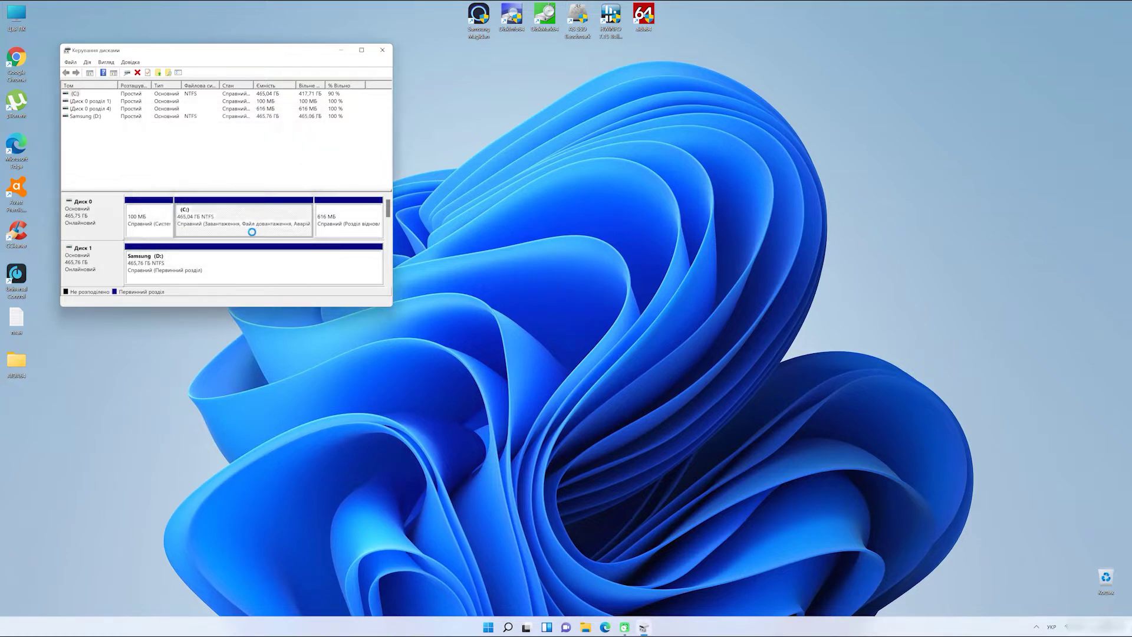
left_click(362, 50)
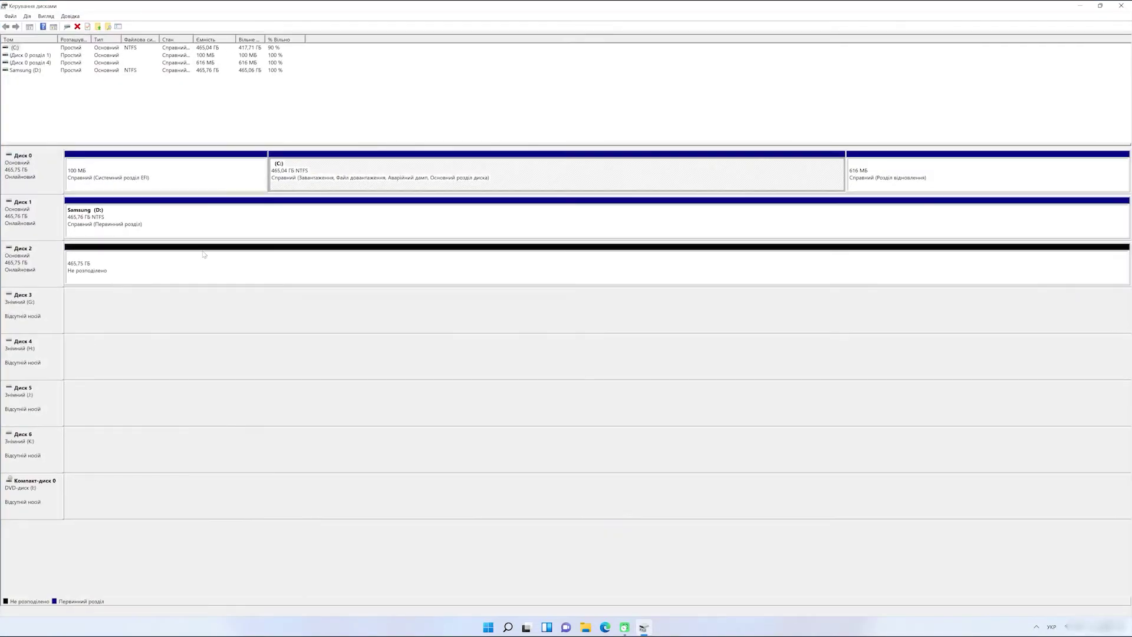
Create a simple NTFS volume on Disk 2's unallocated space with drive letter E, quick formatting and the label Samsung SSD 980
left_click(145, 272)
right_click(145, 271)
left_click(192, 276)
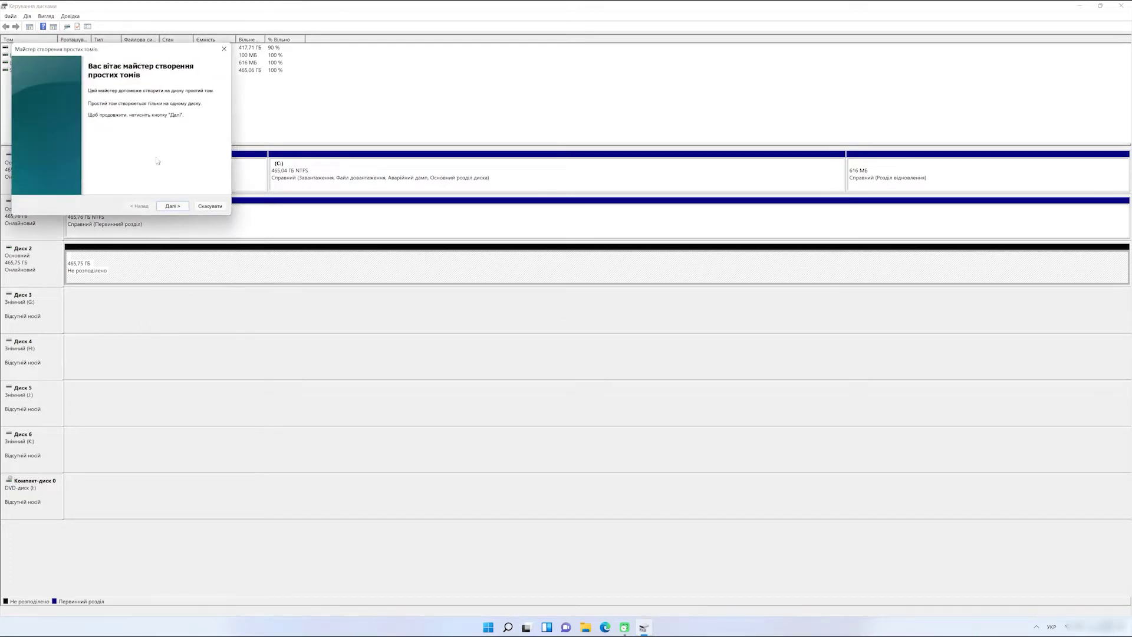
left_click(175, 206)
left_click(177, 208)
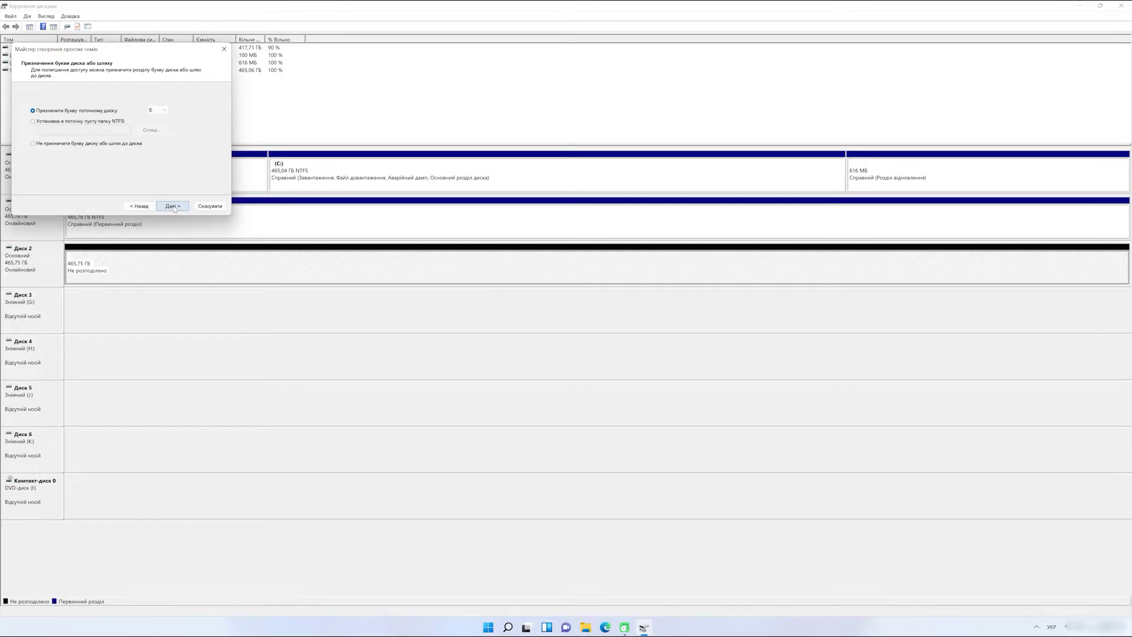
left_click(180, 209)
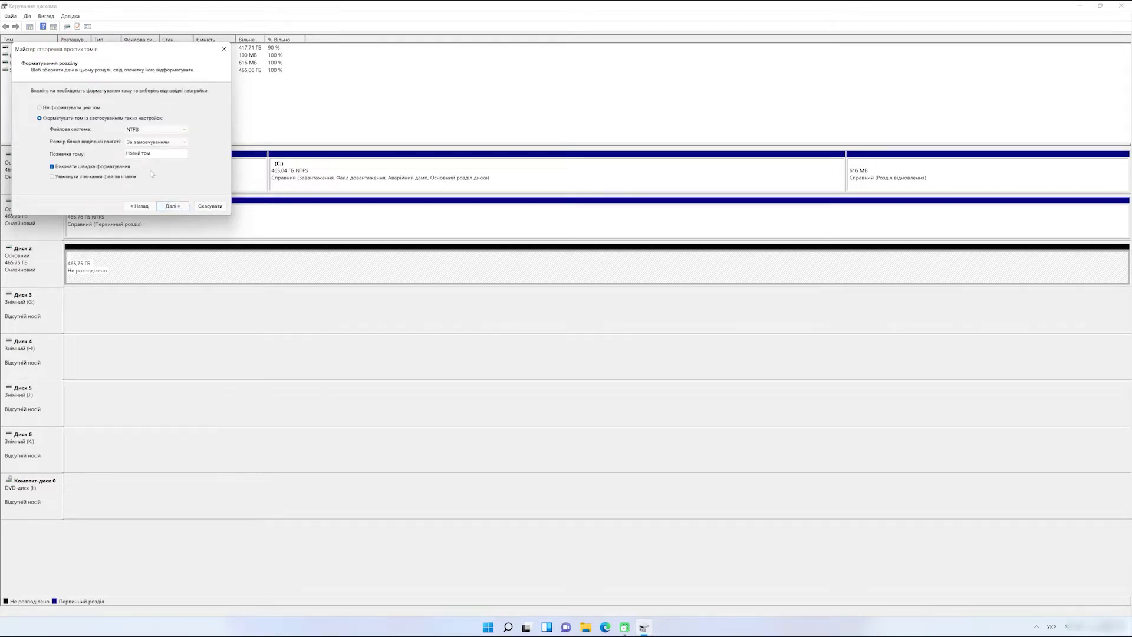
left_click(173, 204)
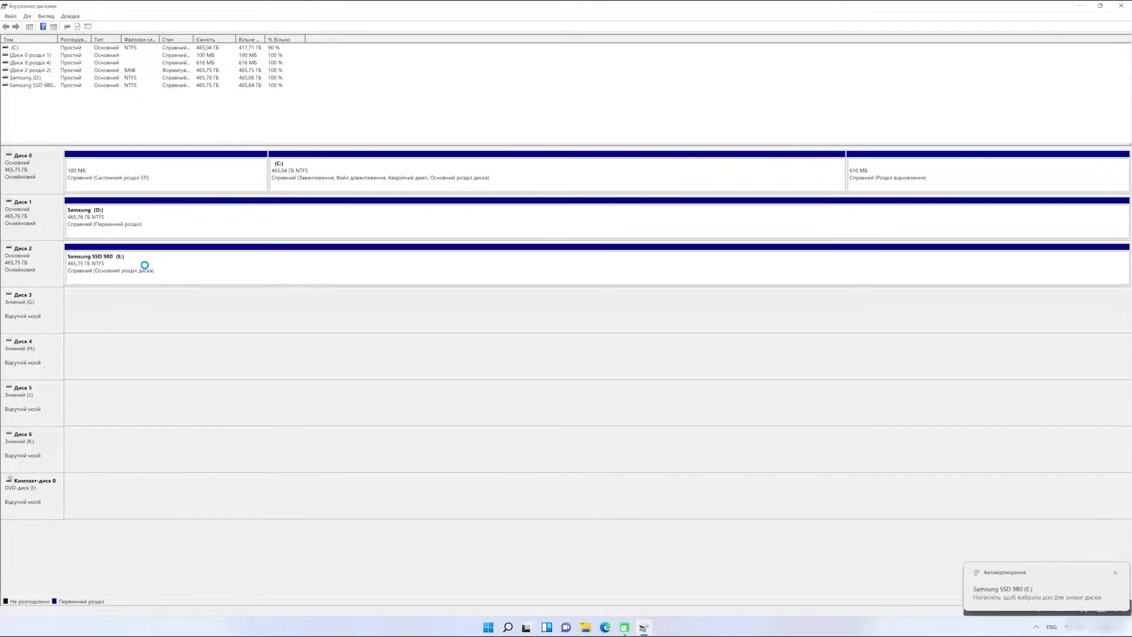
Check the new Samsung SSD 980 volume in the volume list and on Disk 2, and close Disk Management
left_click(37, 87)
left_click(120, 266)
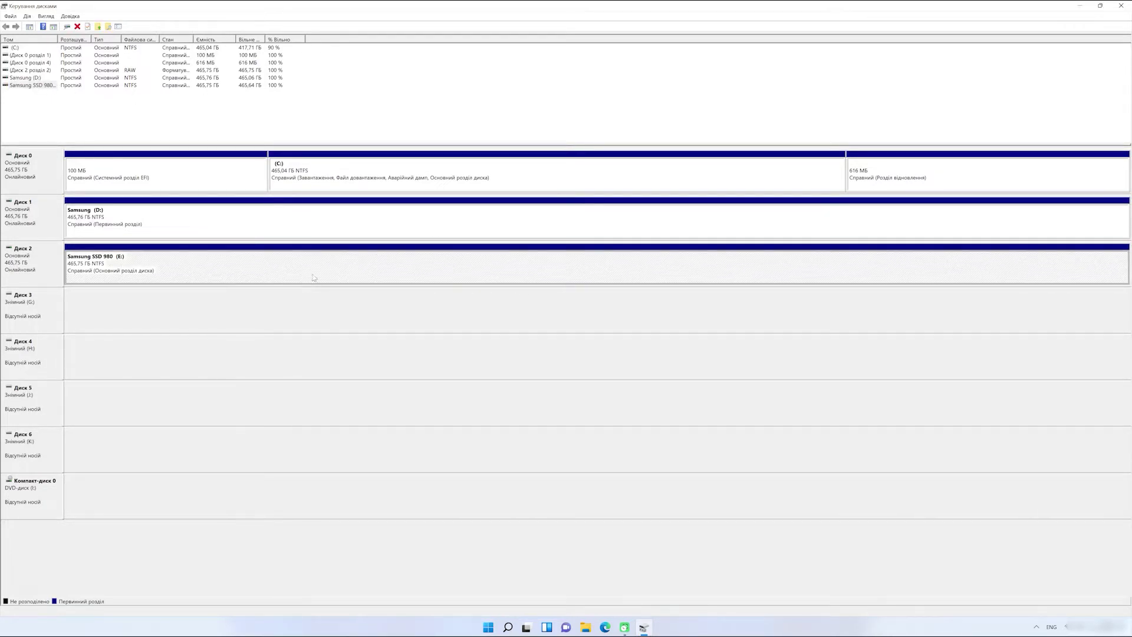
left_click(1121, 5)
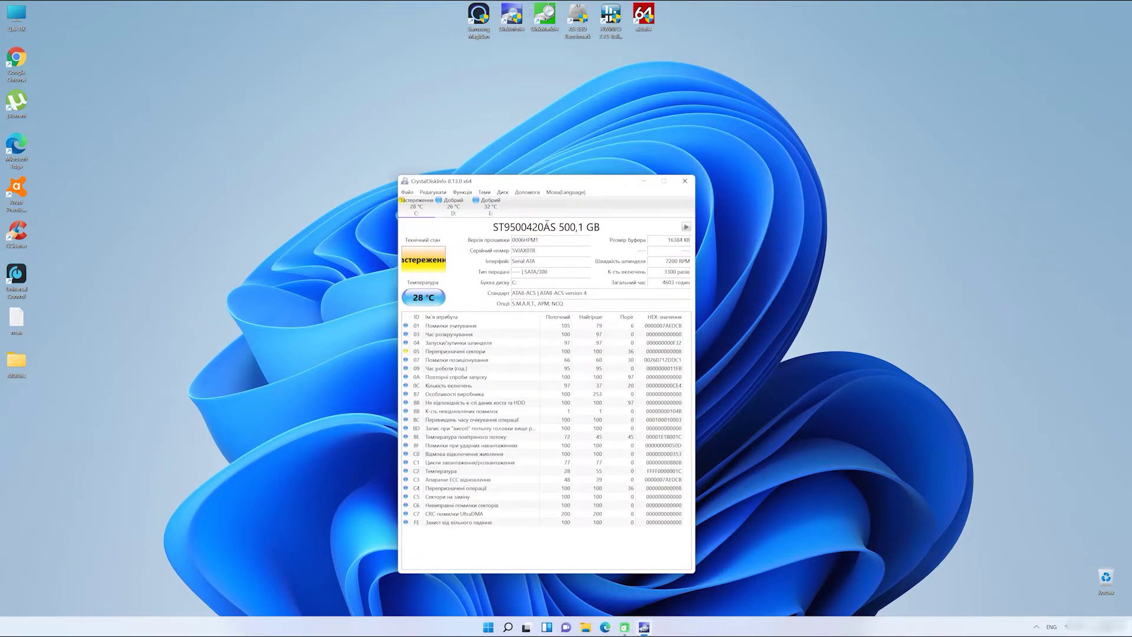
Examine drive E's health data and total operating hours in CrystalDiskInfo, and bring up its readings in HWMonitor
left_click(489, 213)
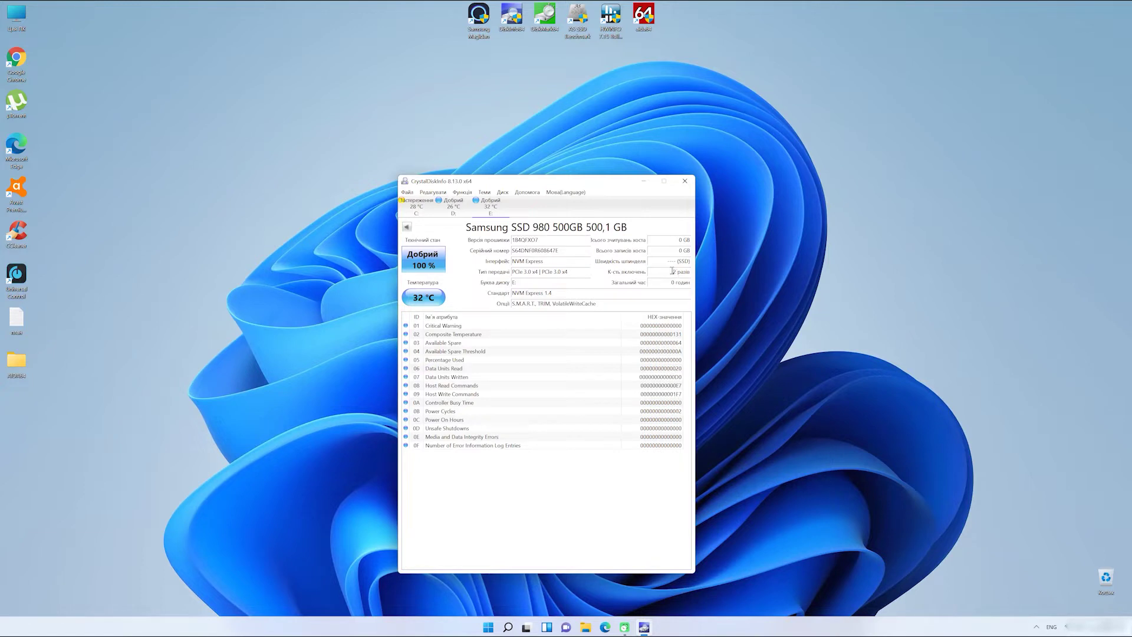
left_click_drag(670, 283, 694, 283)
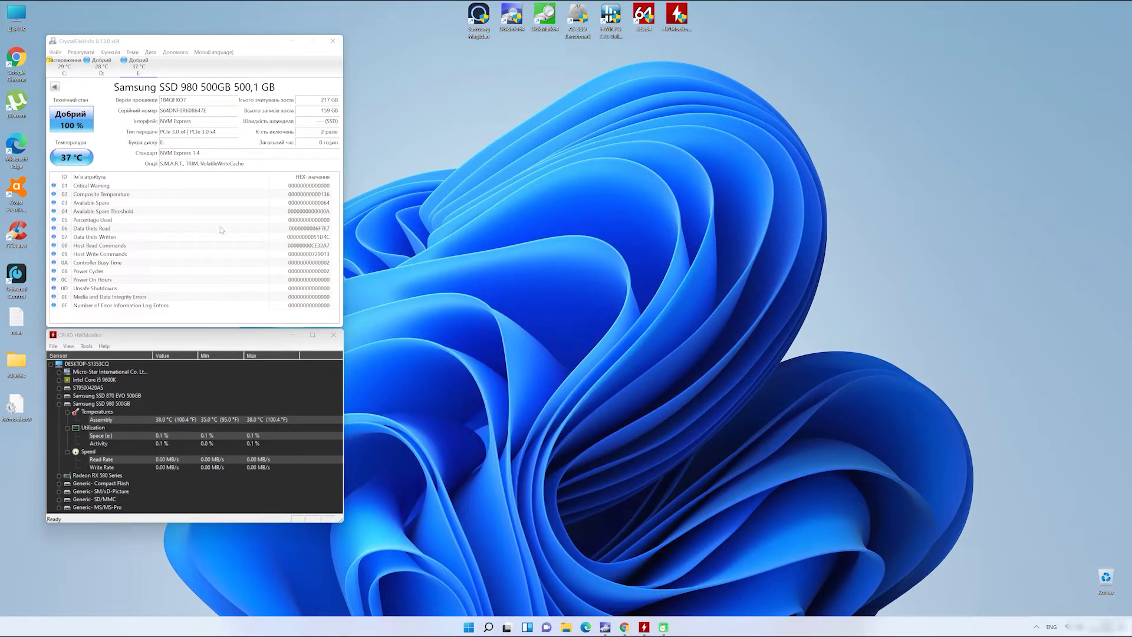
left_click(210, 335)
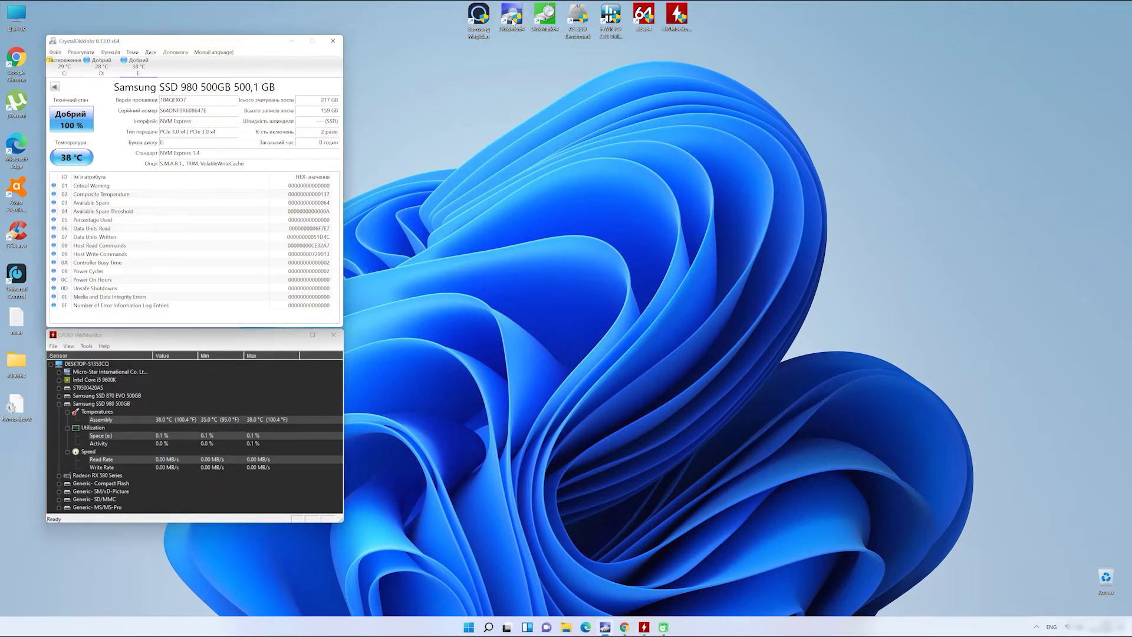
Open CrystalDiskMark and run all read and write tests on drive E with 5 passes and a 1 GiB test size
double_click(545, 16)
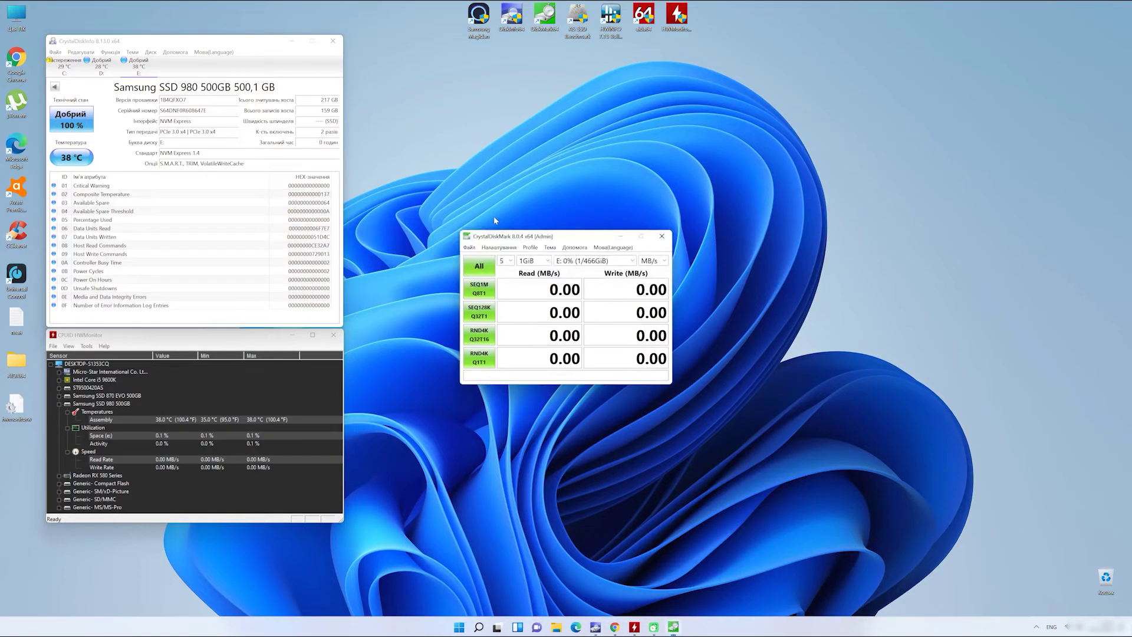
left_click(613, 261)
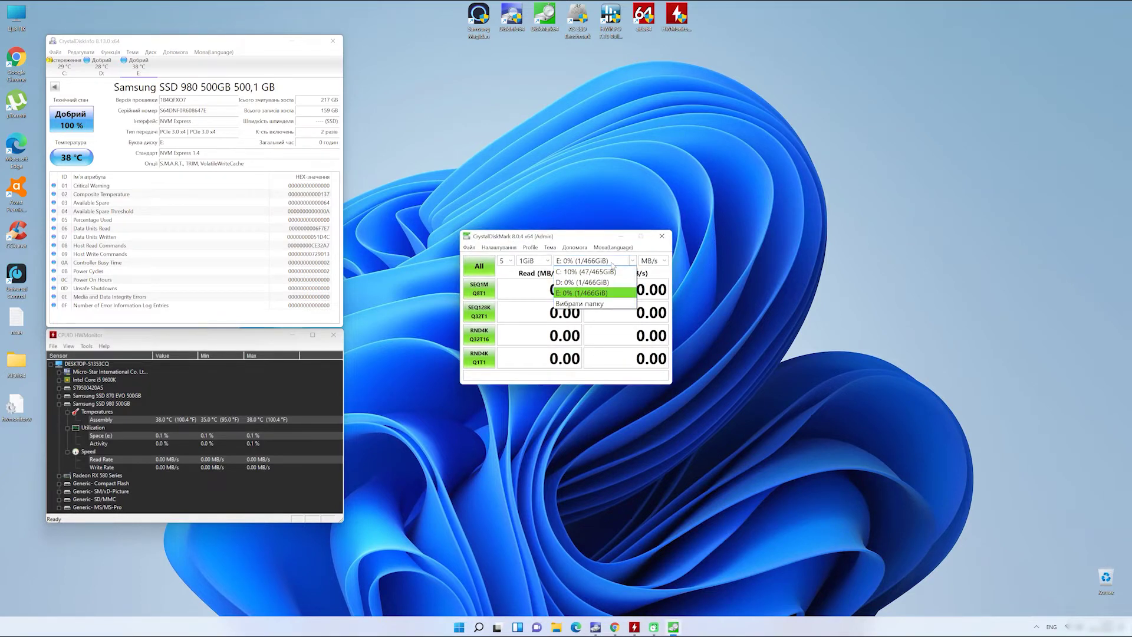
left_click(580, 292)
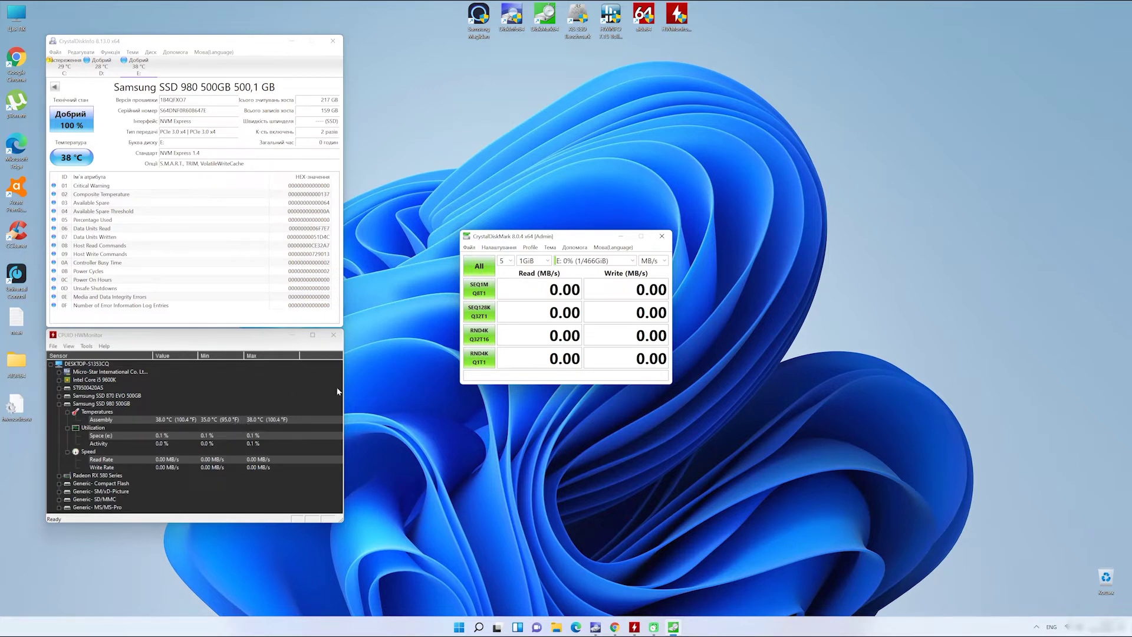
left_click(484, 271)
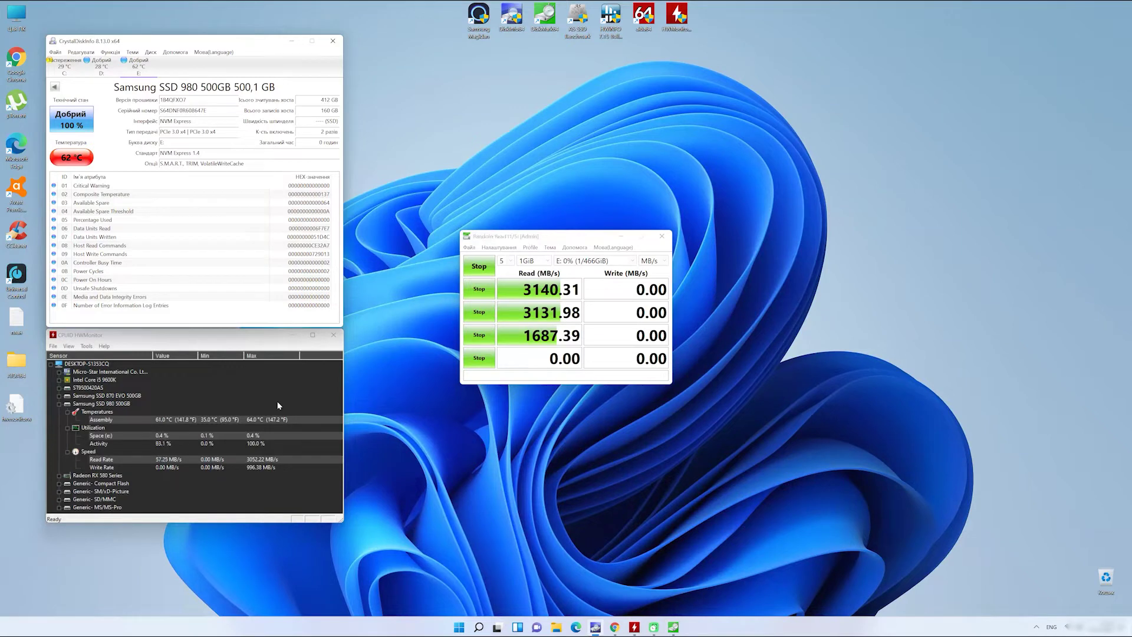
left_click(252, 420)
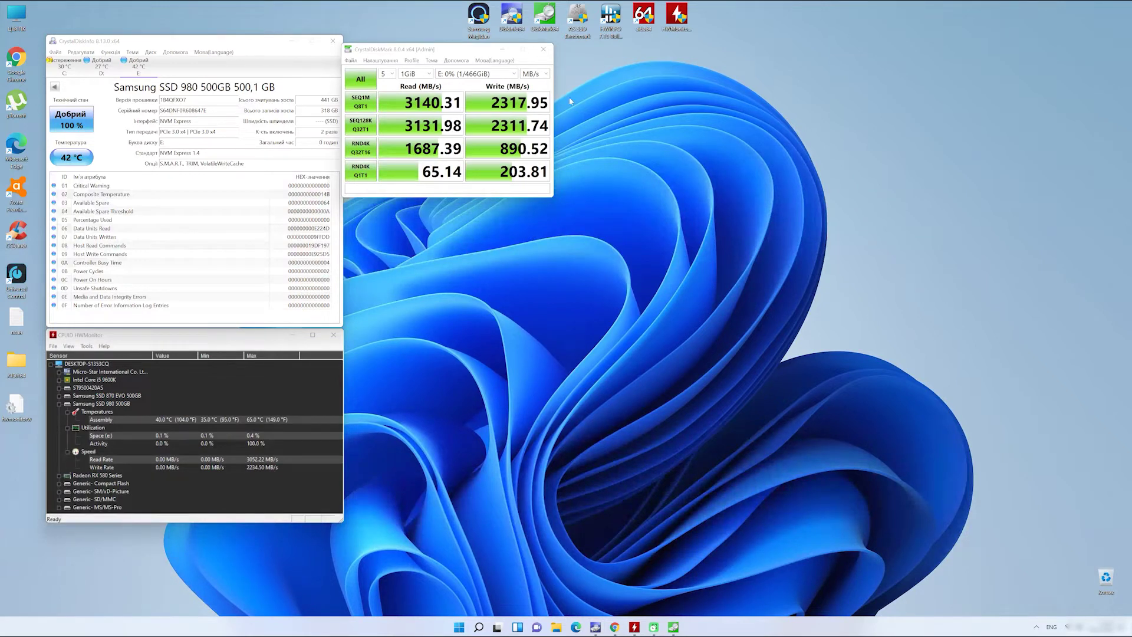
Run AS SSD Benchmark on the Samsung SSD 980 with a 1 GB test size, refreshing the drive's data in CrystalDiskInfo
left_click_drag(392, 55, 394, 47)
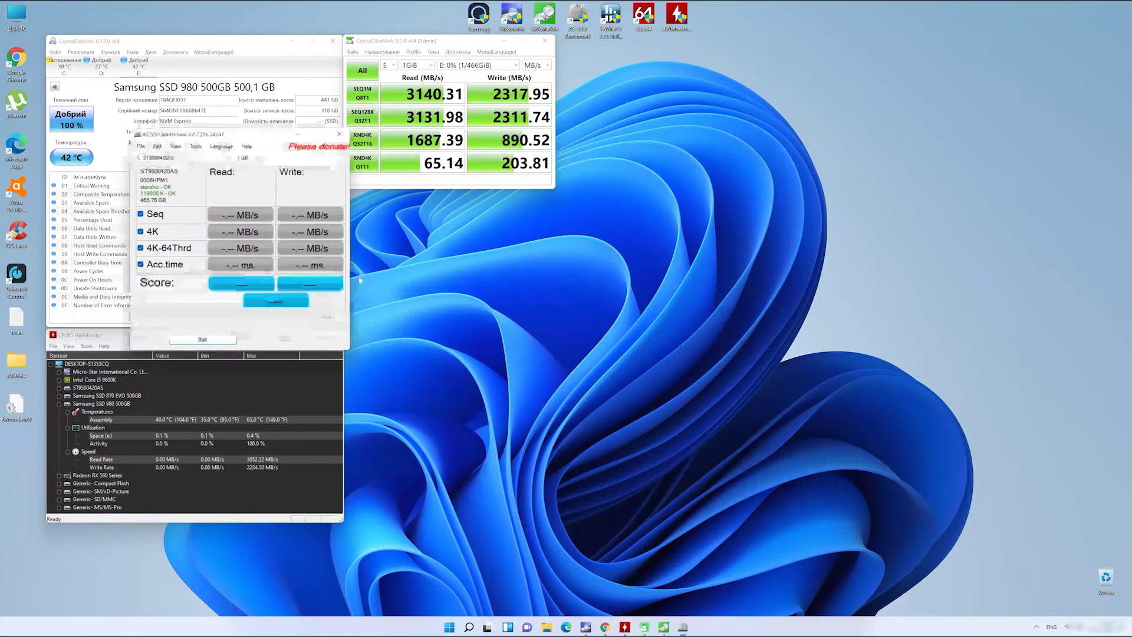
left_click_drag(244, 137, 457, 200)
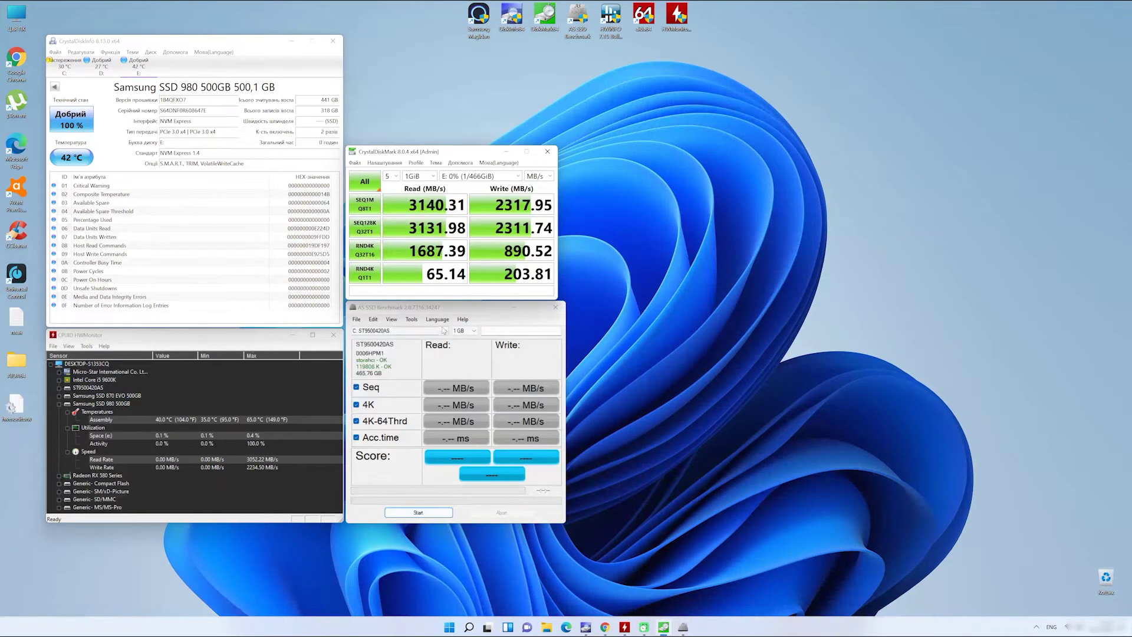
left_click(413, 330)
left_click(408, 352)
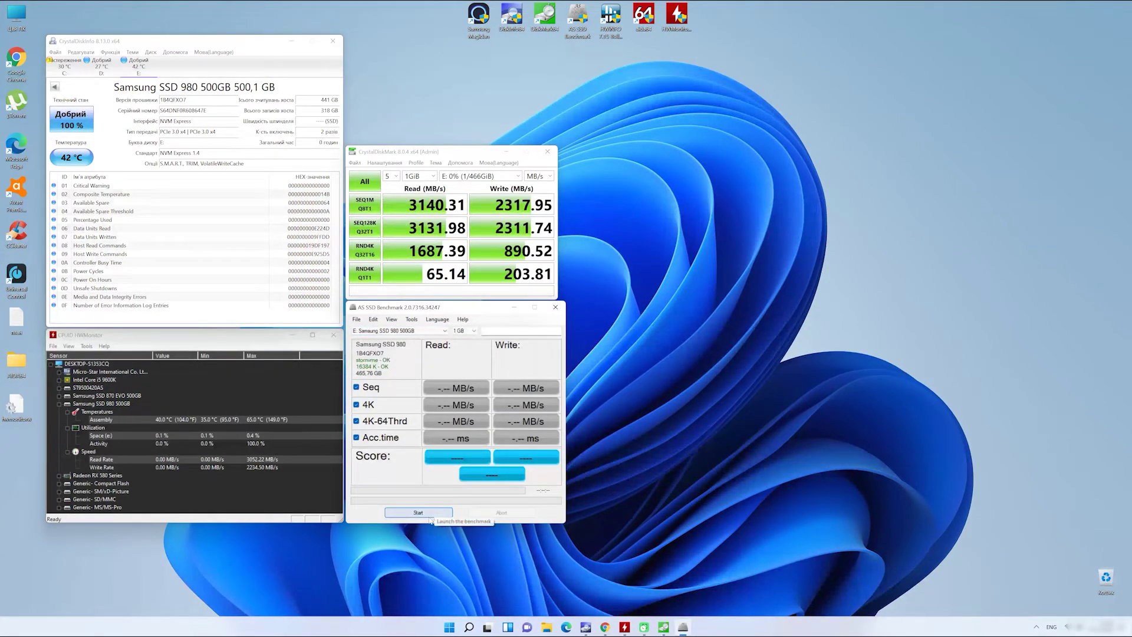
left_click(102, 64)
left_click(138, 63)
left_click(418, 512)
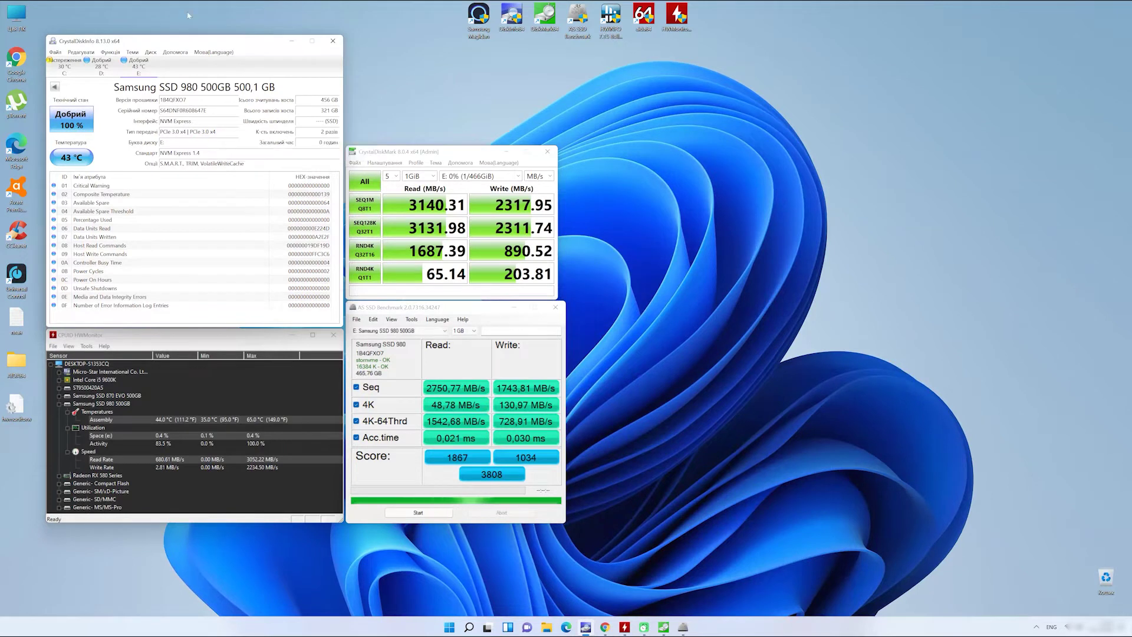
left_click(102, 63)
left_click(138, 64)
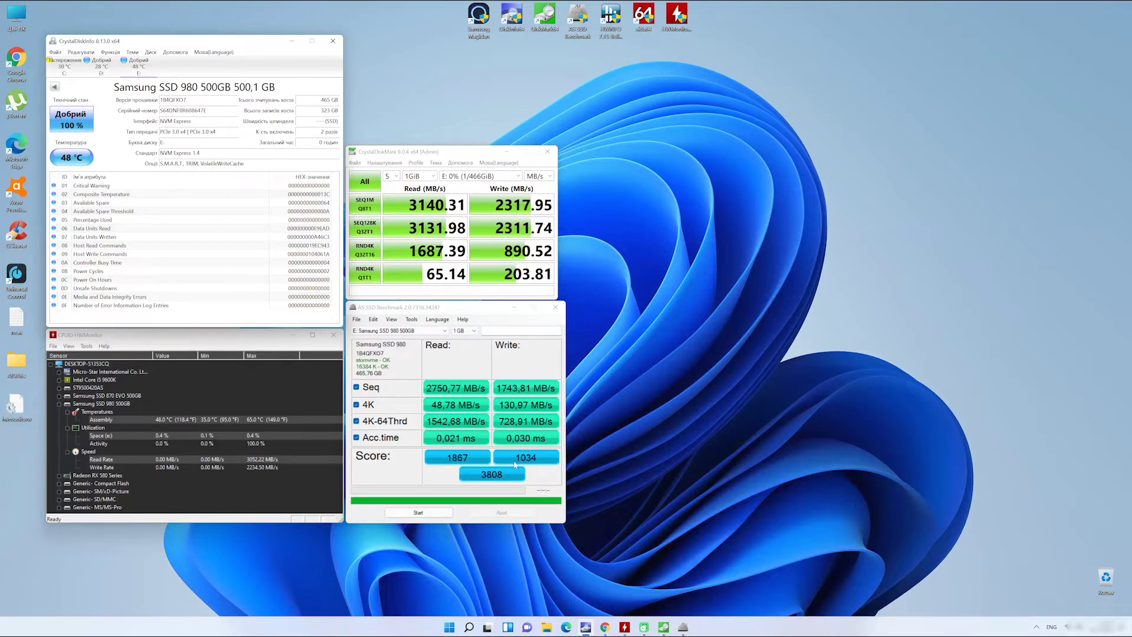
Open AIDA64 Disk Benchmark and run the Linear Read test on Disk Drive #2, the Samsung SSD 980 500GB
double_click(643, 15)
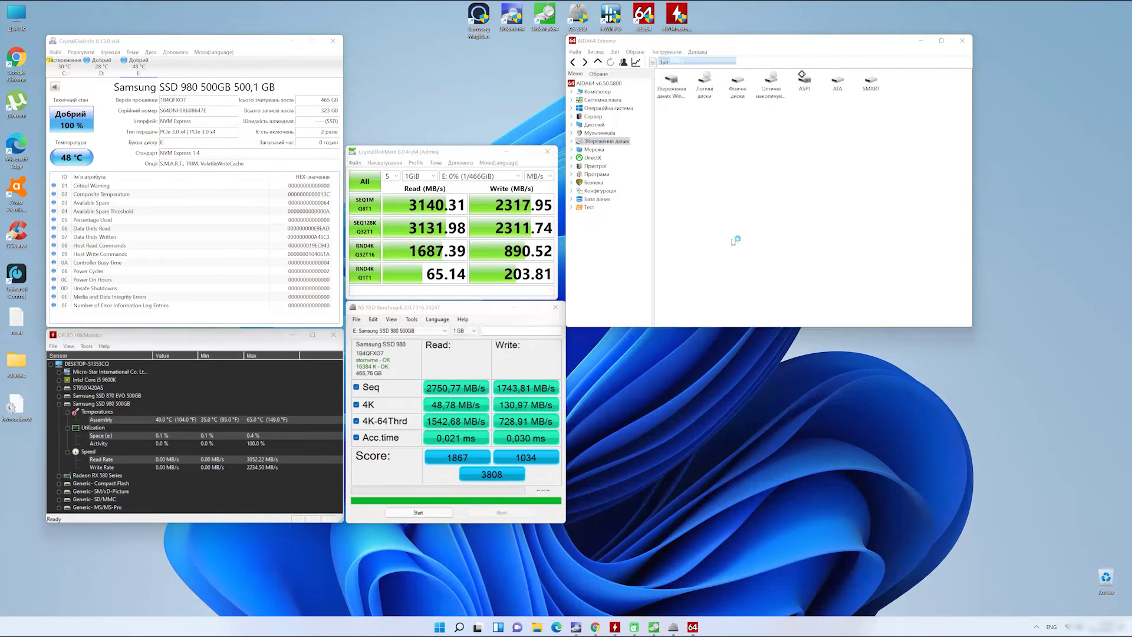
left_click_drag(593, 203, 784, 277)
left_click(725, 485)
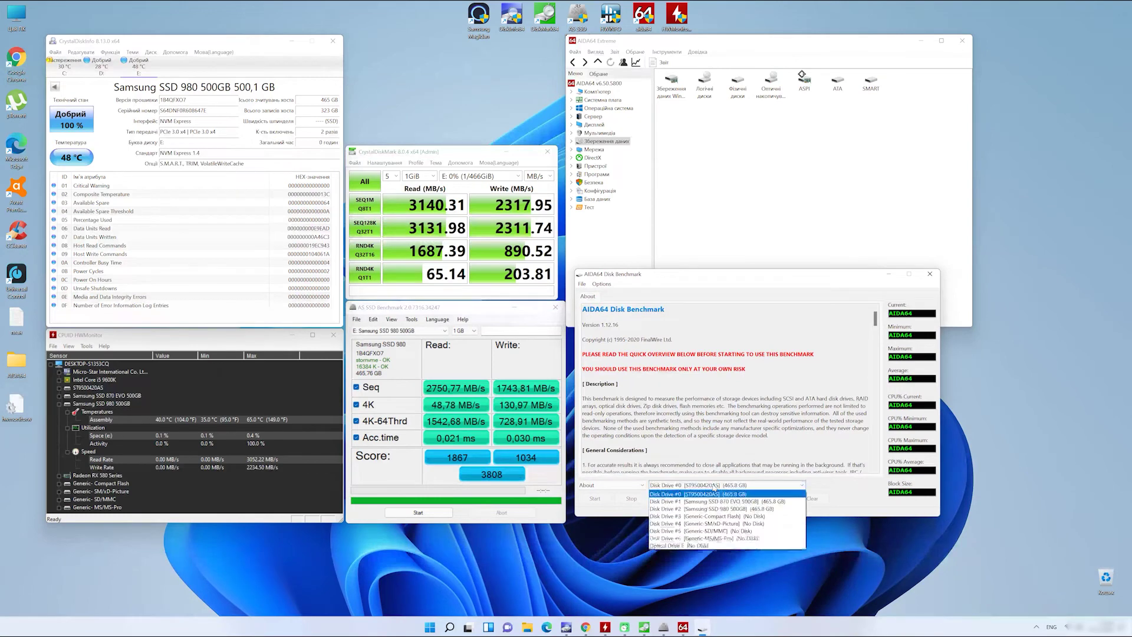
left_click(728, 509)
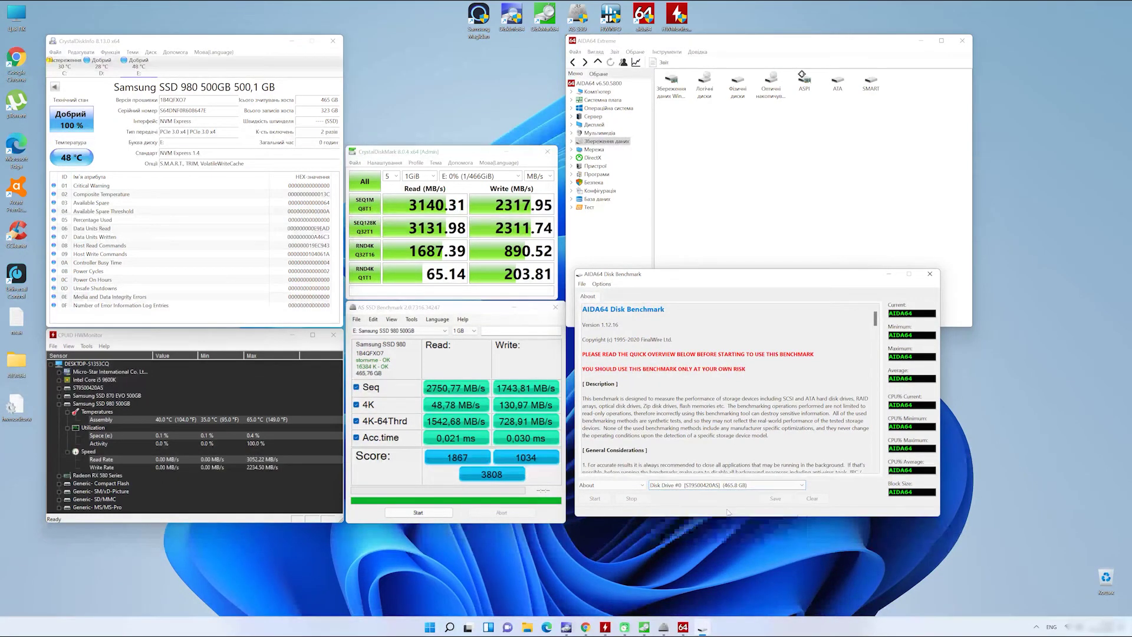
left_click(636, 485)
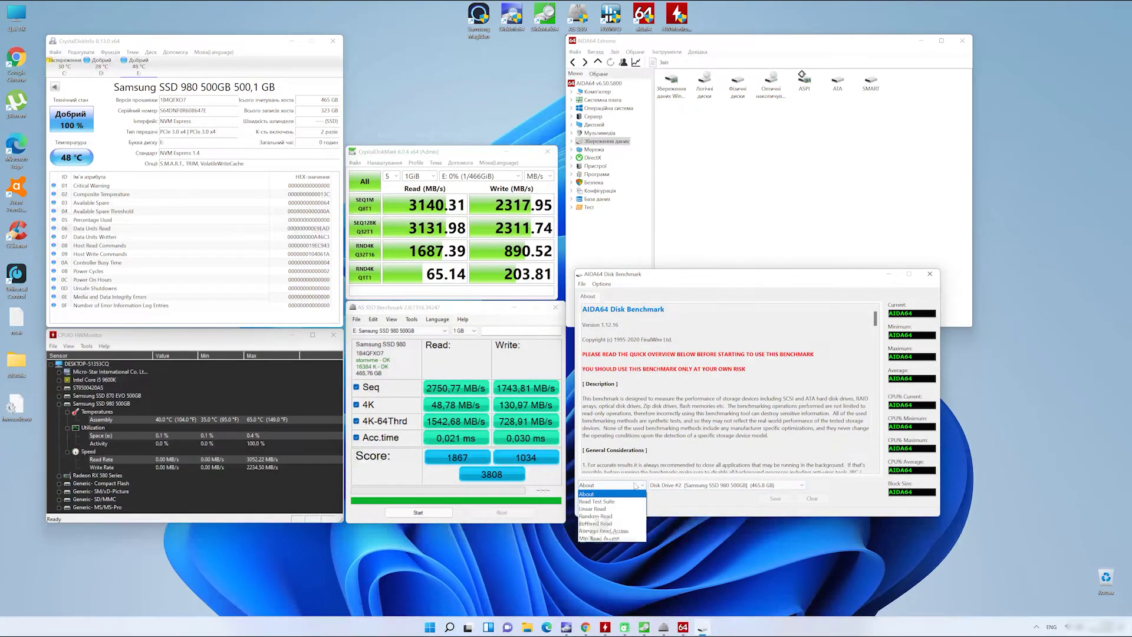
left_click(614, 510)
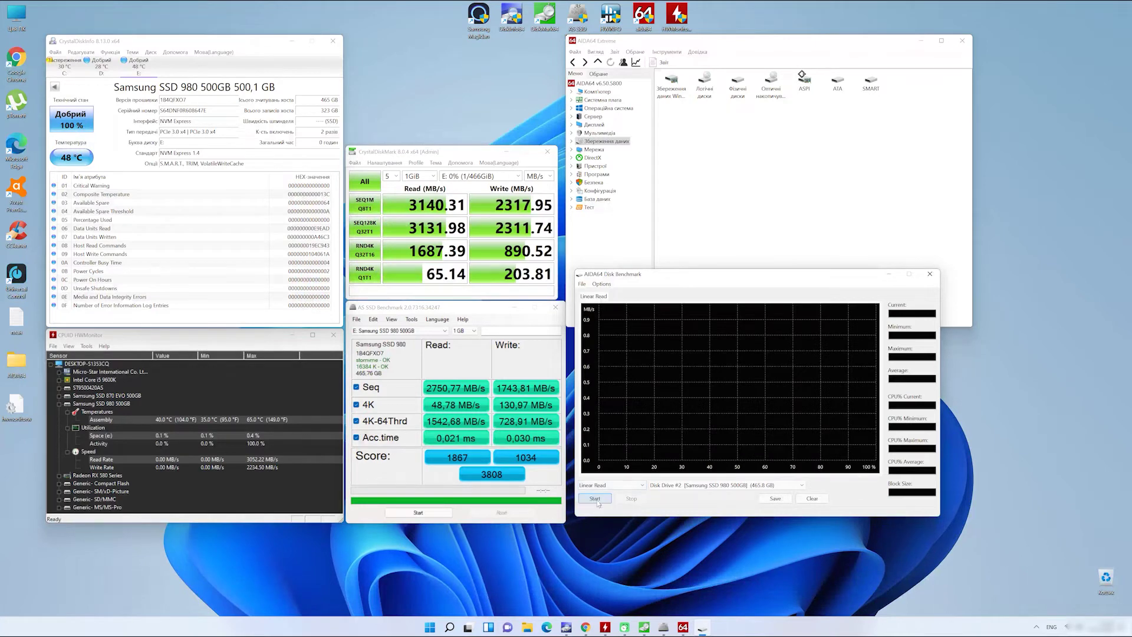
left_click(596, 500)
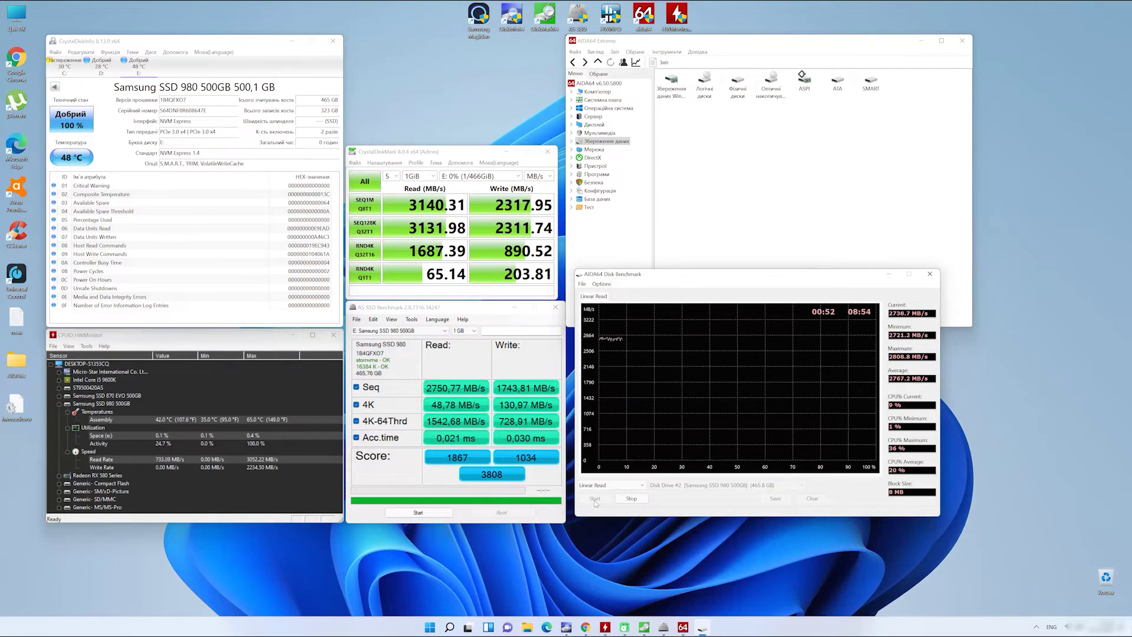
left_click(120, 279)
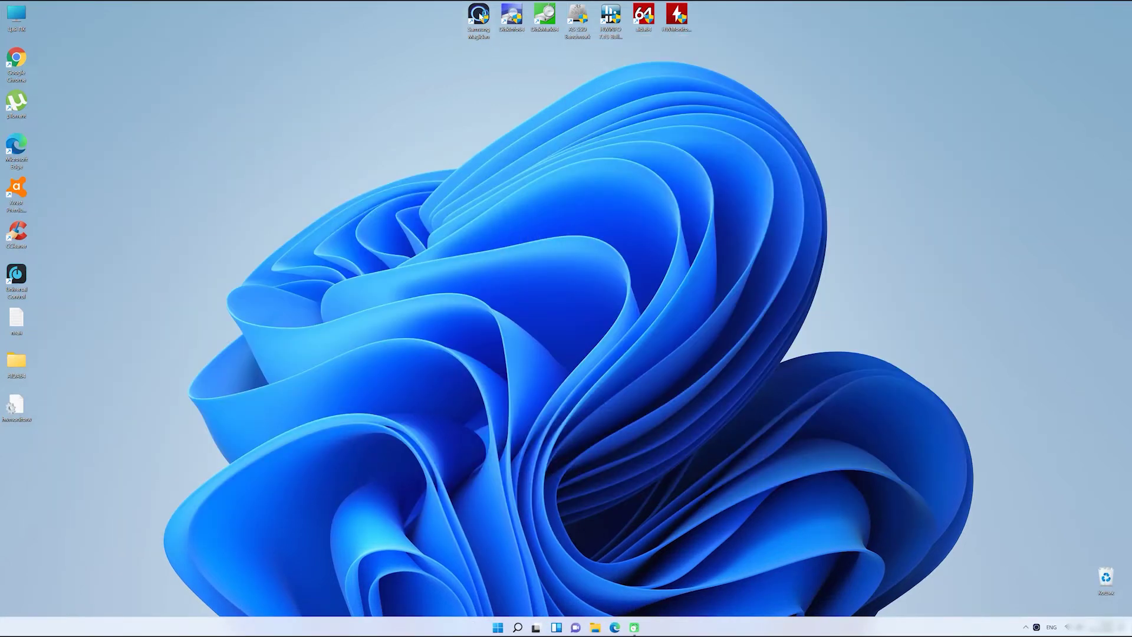
Open Samsung Magician, check for software and firmware updates, and view the Samsung SSD 980's drive details
double_click(479, 17)
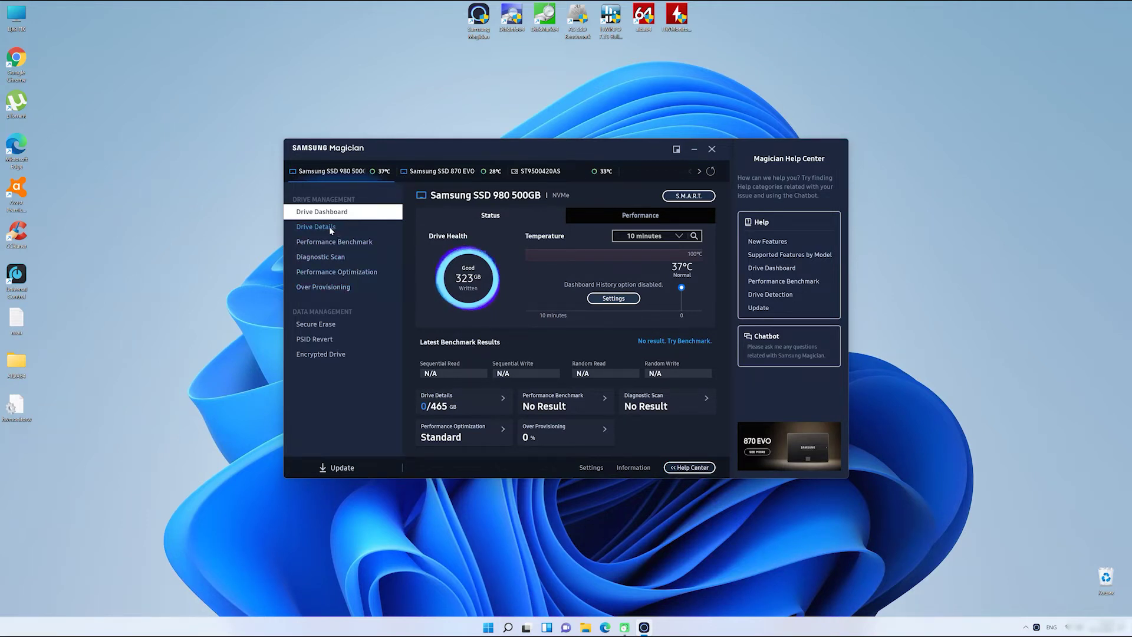
left_click(337, 467)
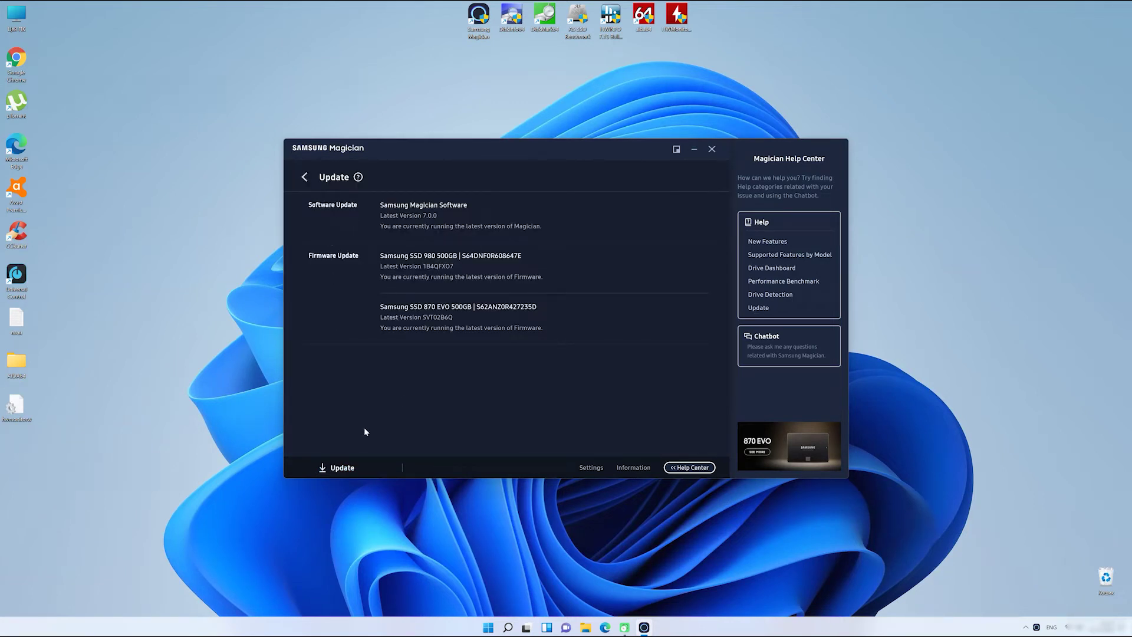
left_click(305, 177)
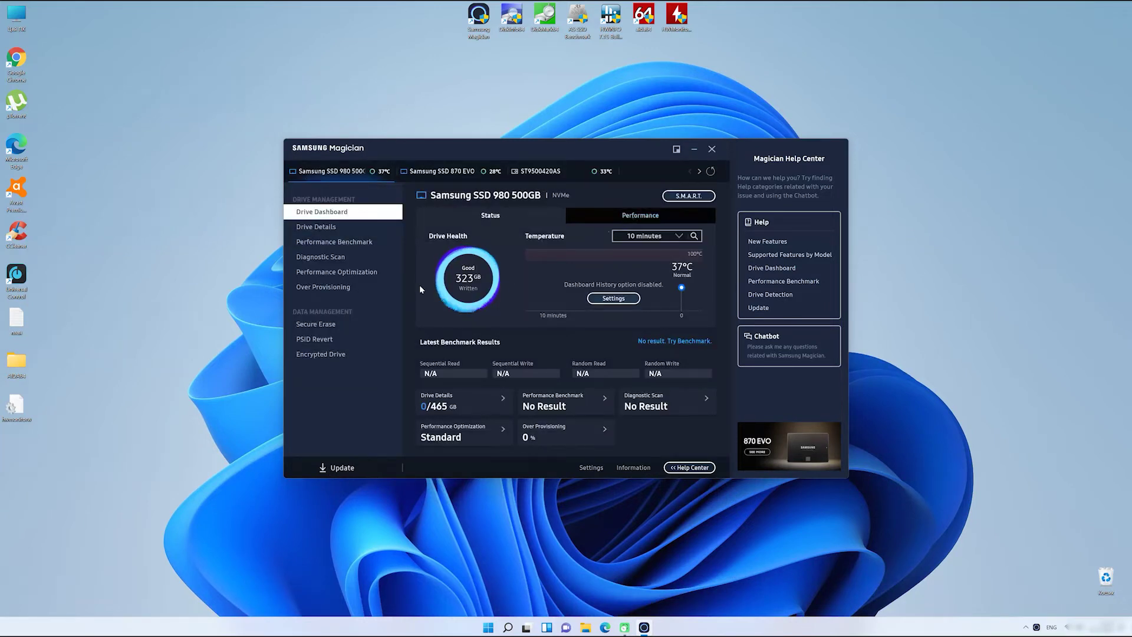
left_click(388, 229)
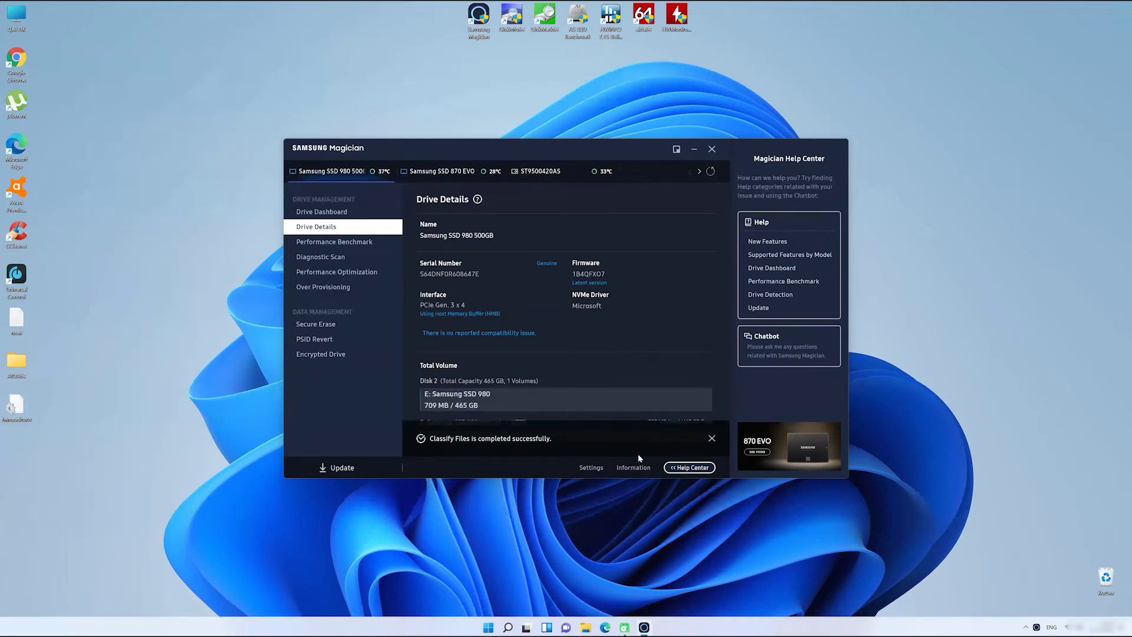
left_click(712, 438)
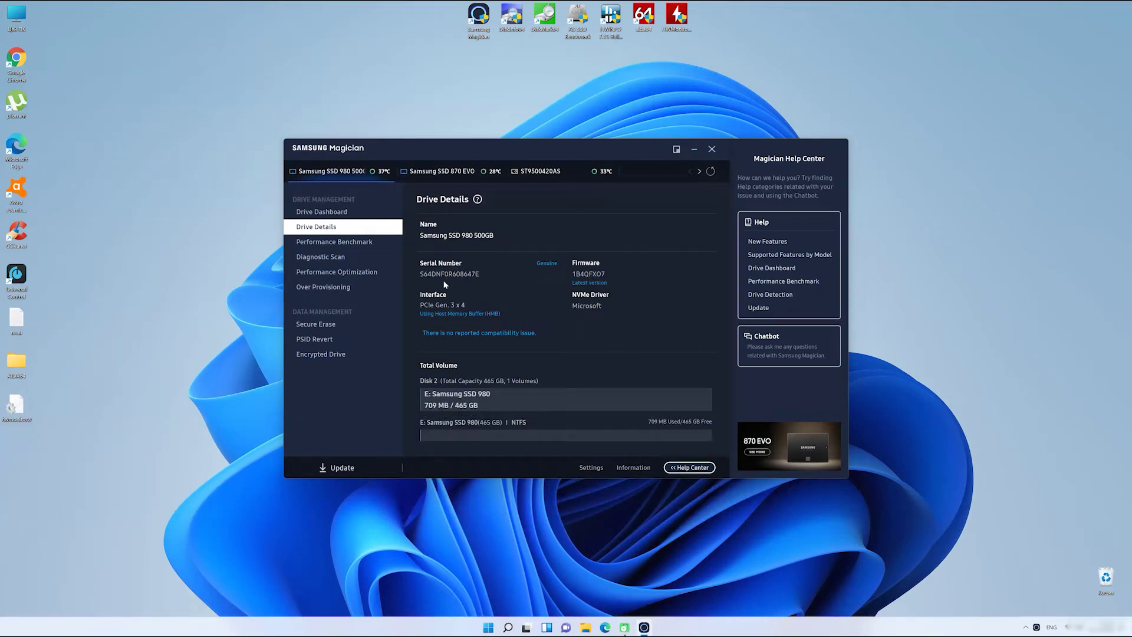
Run Samsung Magician's Performance Benchmark on the Samsung SSD 980, inspect its results and open Diagnostic Scan
left_click(337, 243)
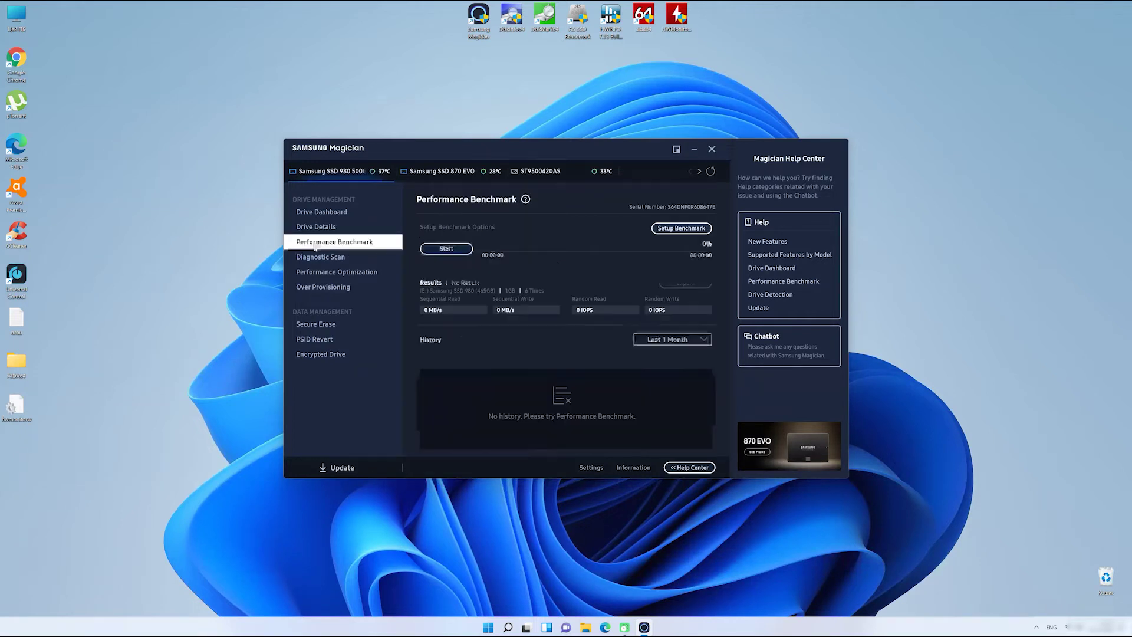
left_click(447, 249)
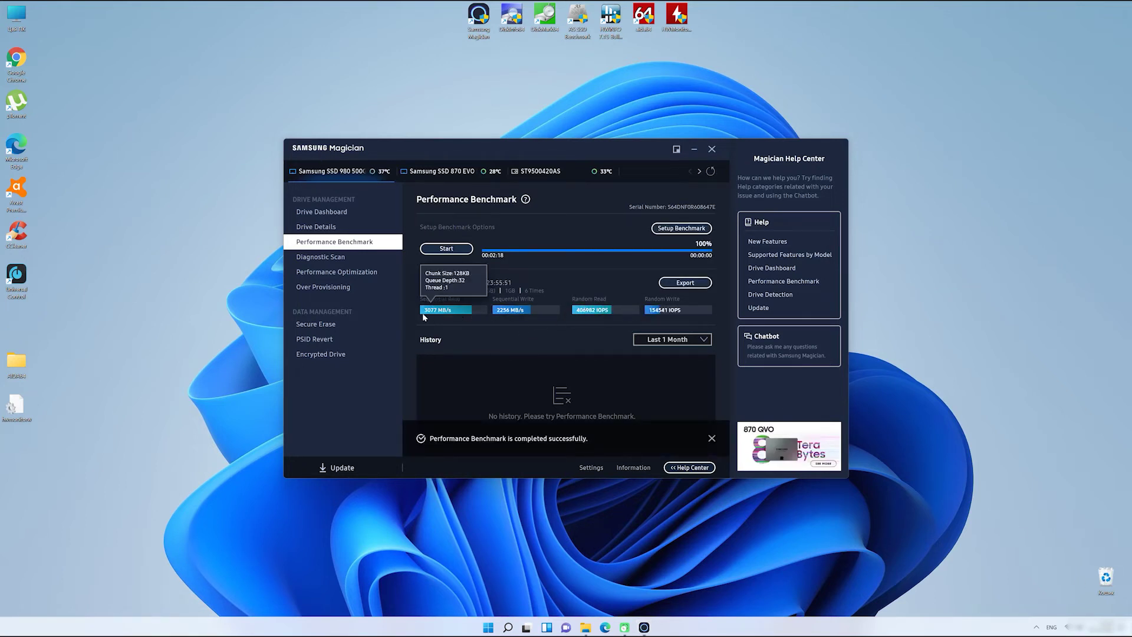
mouse_move(501, 317)
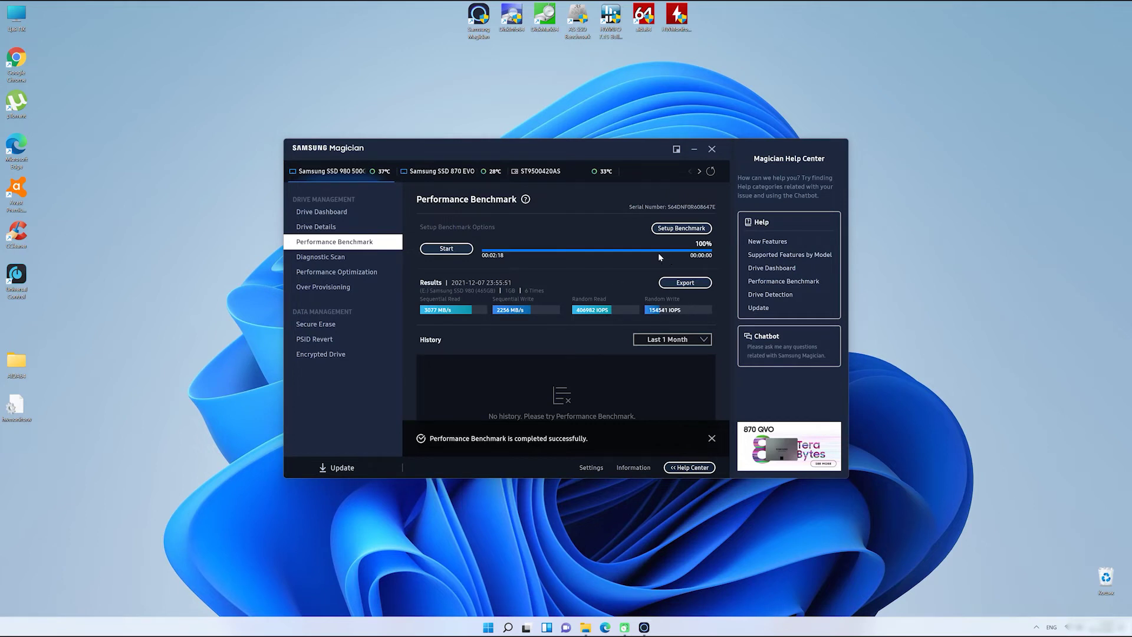
left_click(318, 258)
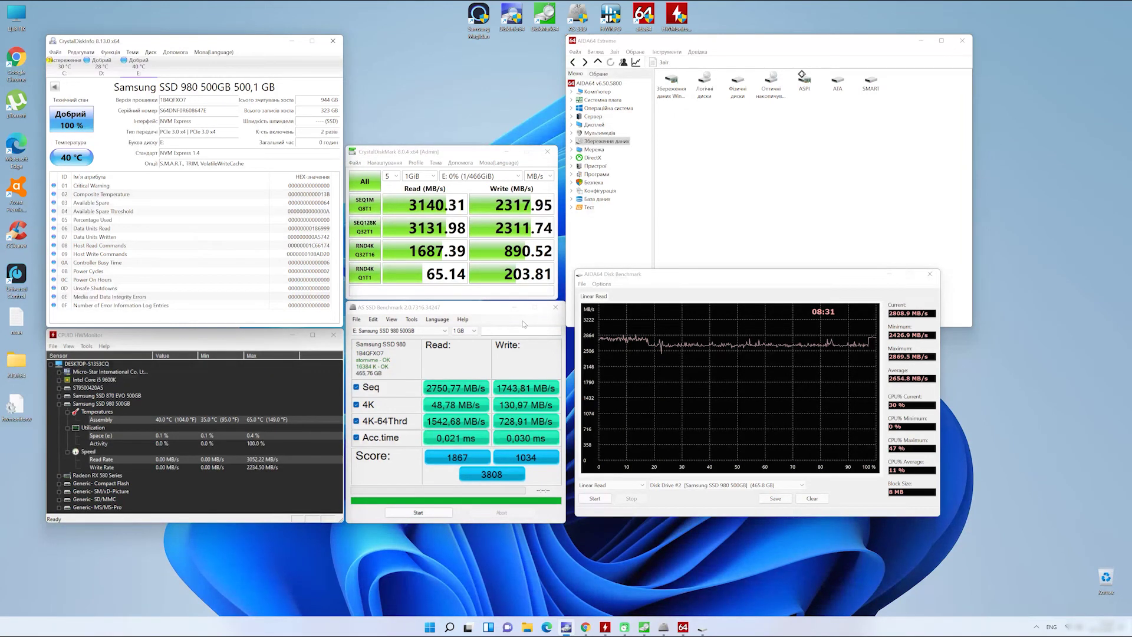
Review the AIDA64 linear read statistics and the HWMonitor temperatures, and refresh drive E's data in CrystalDiskInfo
left_click(855, 384)
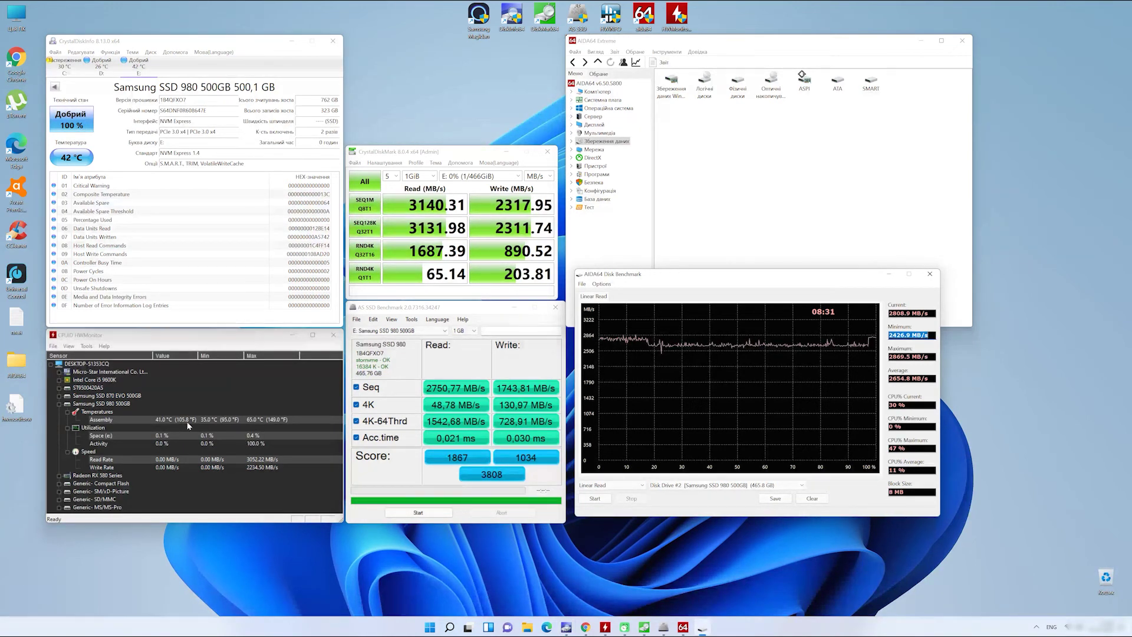
left_click(173, 423)
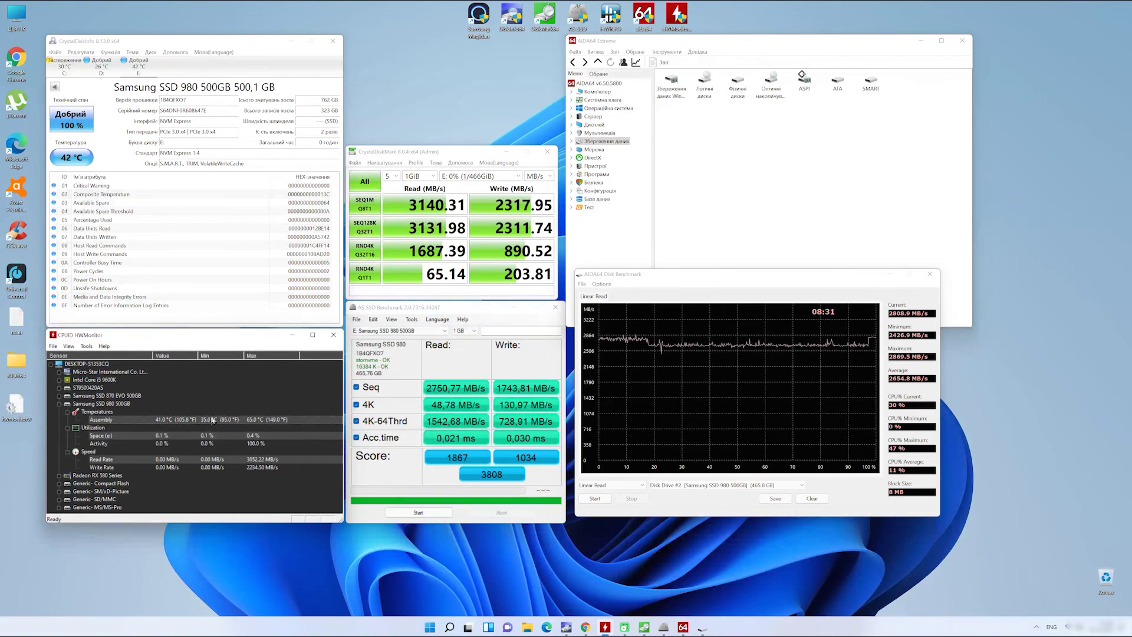
left_click(101, 64)
left_click(139, 63)
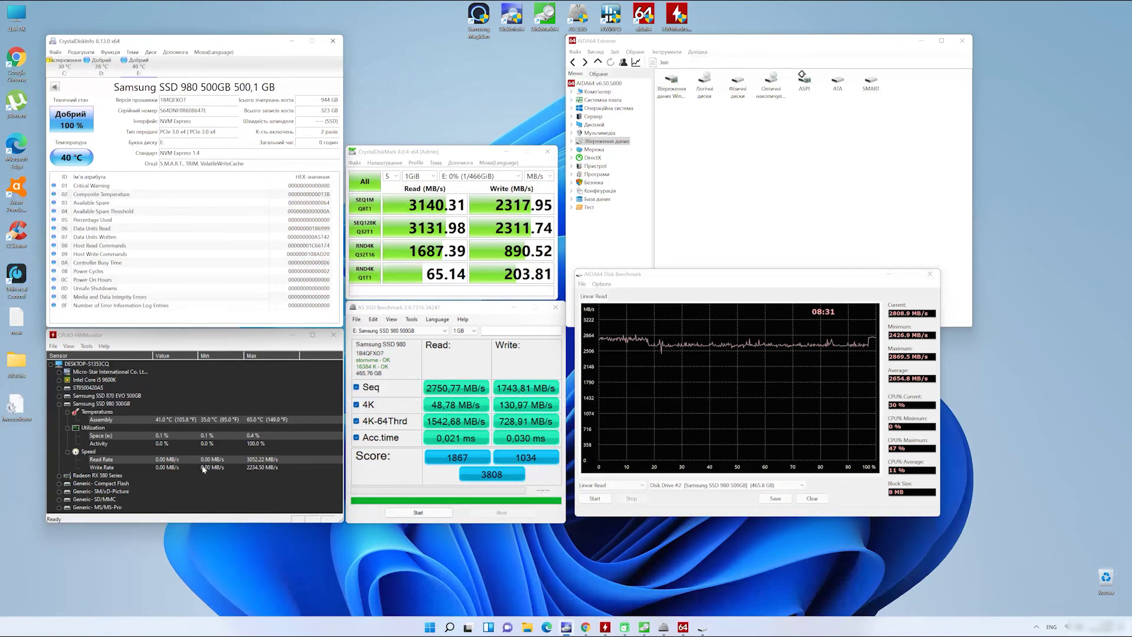